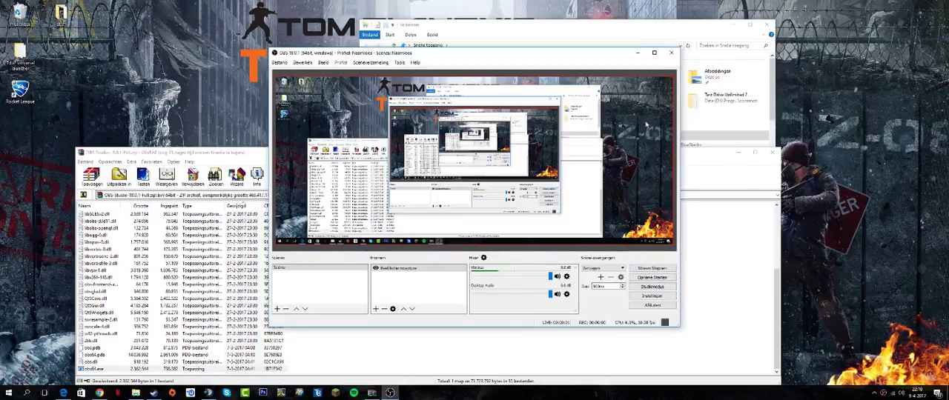
- Minimize OBS and close the WinRAR archive and leftover File Explorer windows
left_click(637, 52)
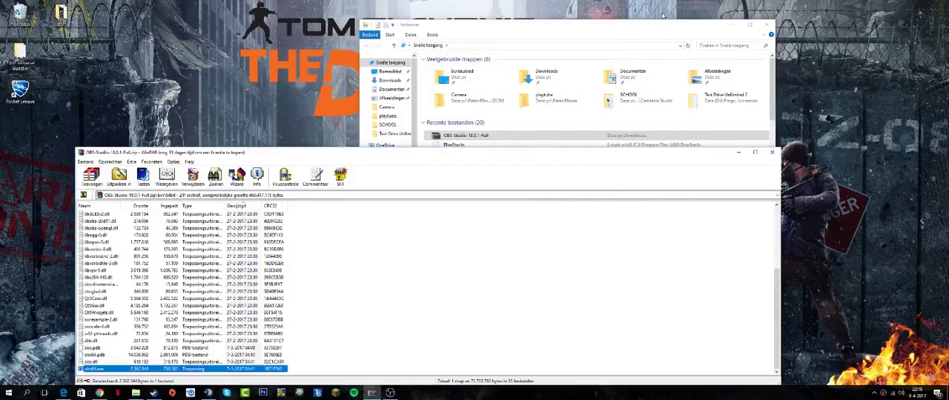
left_click(773, 154)
left_click(770, 24)
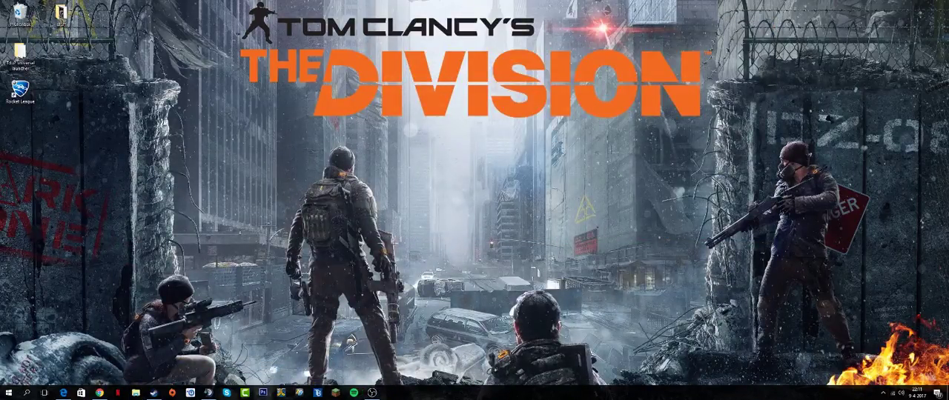
- Browse Data (D:) in a new window, then open stuff > DS4Windows instead
left_click(135, 392)
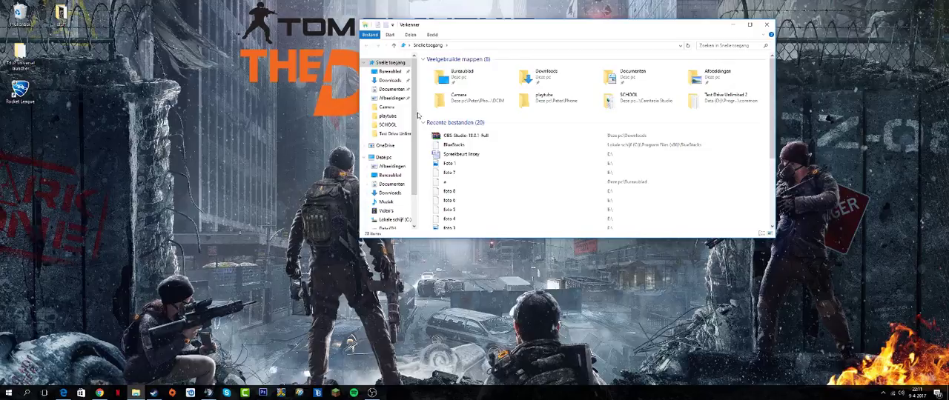
scroll(391, 160, "down", 1)
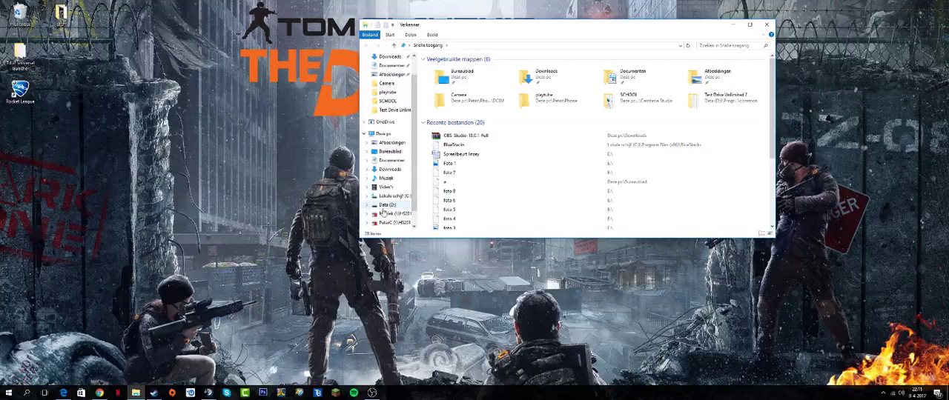
left_click(386, 205)
double_click(386, 207)
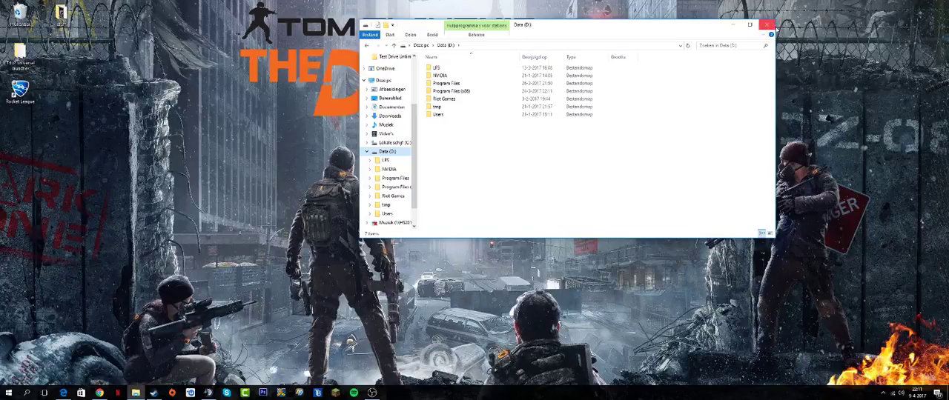
left_click(767, 25)
double_click(61, 14)
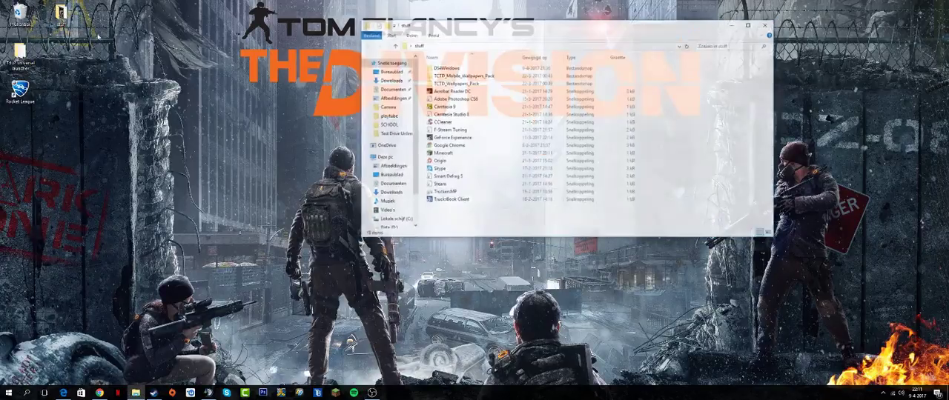
double_click(445, 67)
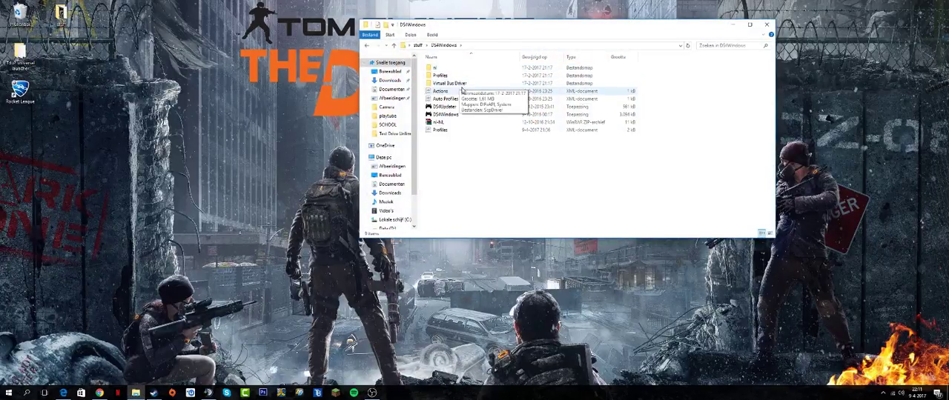
- Launch DS4Windows.exe with the controller connected, then close the Explorer window
double_click(454, 116)
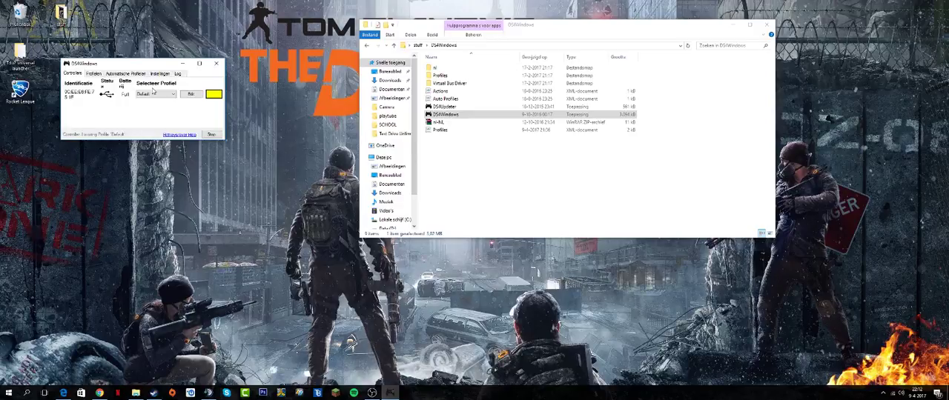
left_click(765, 26)
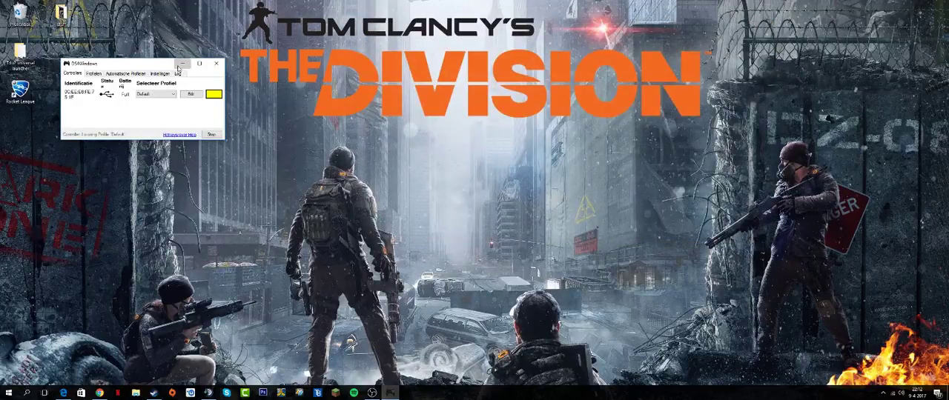
- Hide DS4Windows and show the Steam library on Rocket League with the friends list
left_click(183, 64)
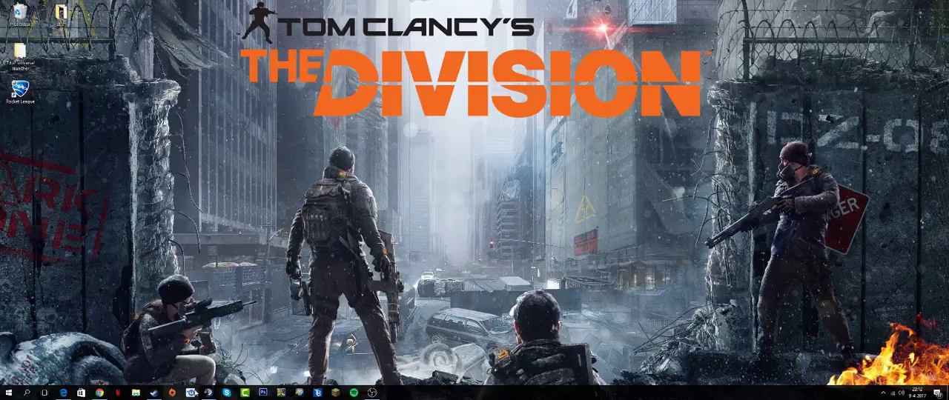
left_click(99, 393)
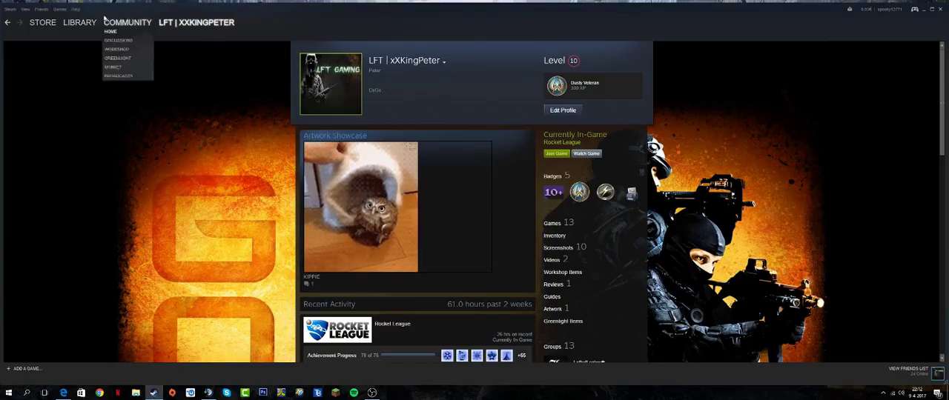
left_click(79, 23)
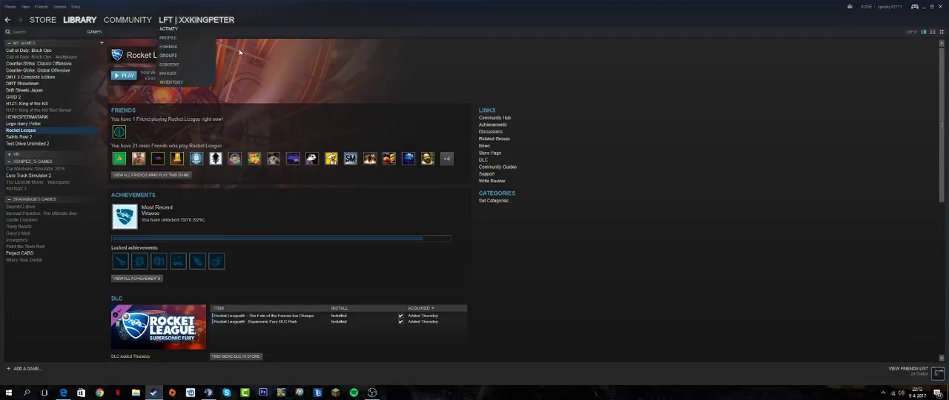
left_click(906, 368)
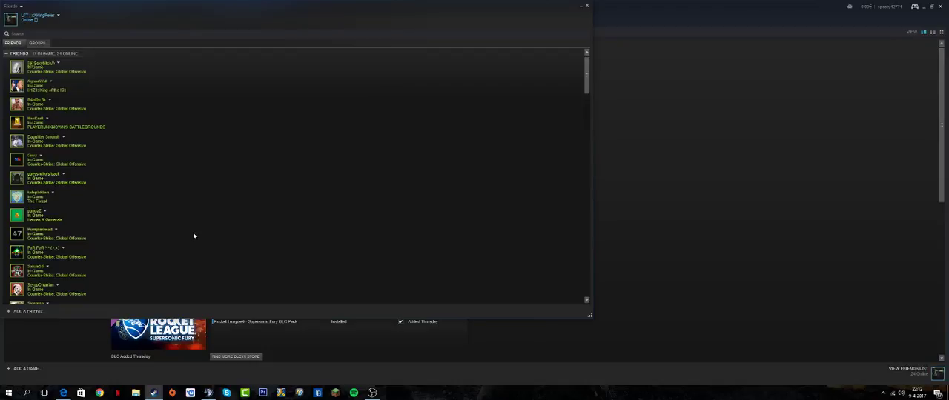
scroll(197, 237, "down", 3)
scroll(206, 237, "down", 2)
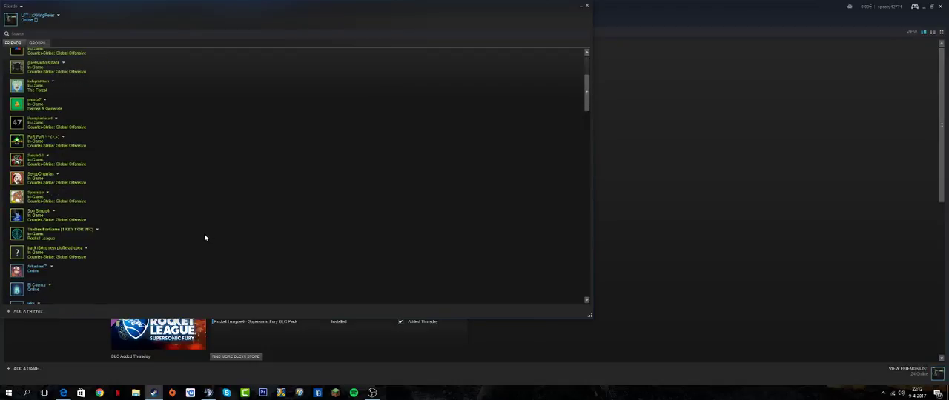
scroll(201, 238, "down", 2)
scroll(200, 240, "down", 2)
scroll(199, 240, "down", 2)
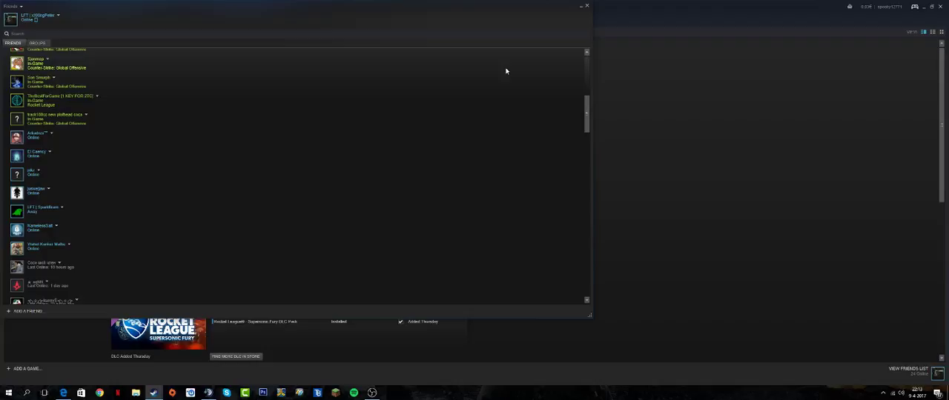
- Close the Steam Friends window to reveal the Rocket League library page
left_click(587, 6)
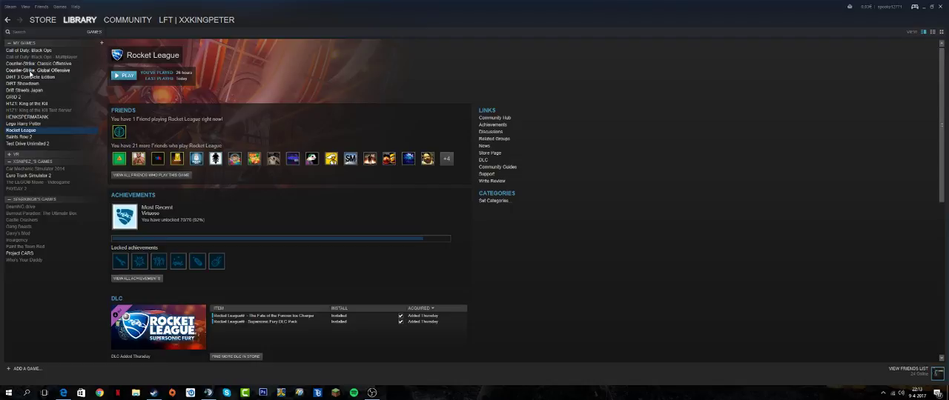
- Restore the OBS Studio window from the taskbar
left_click(372, 392)
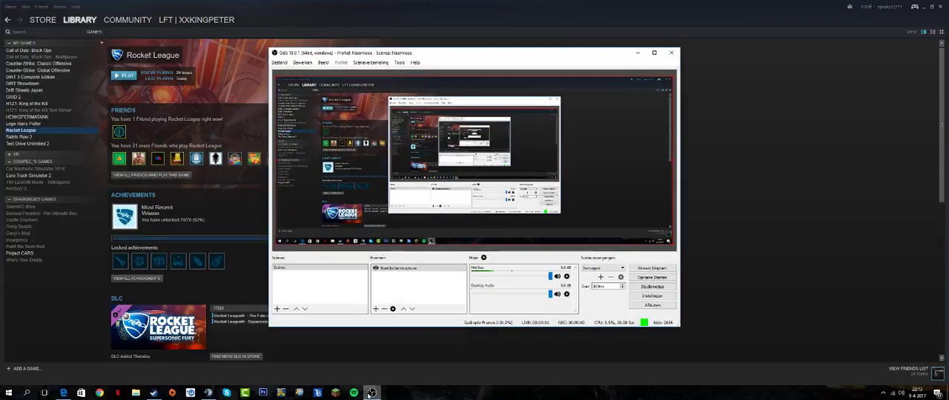